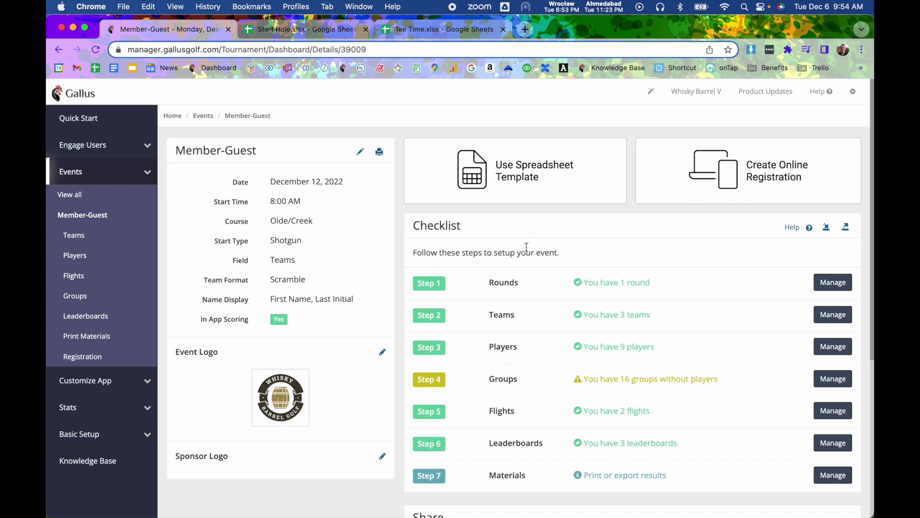
Open the Member-Guest event's spreadsheet import page, then examine the StartHole column in the Start Hole.xlsx spreadsheet
{"action": "left_click", "coordinate": [527, 174]}
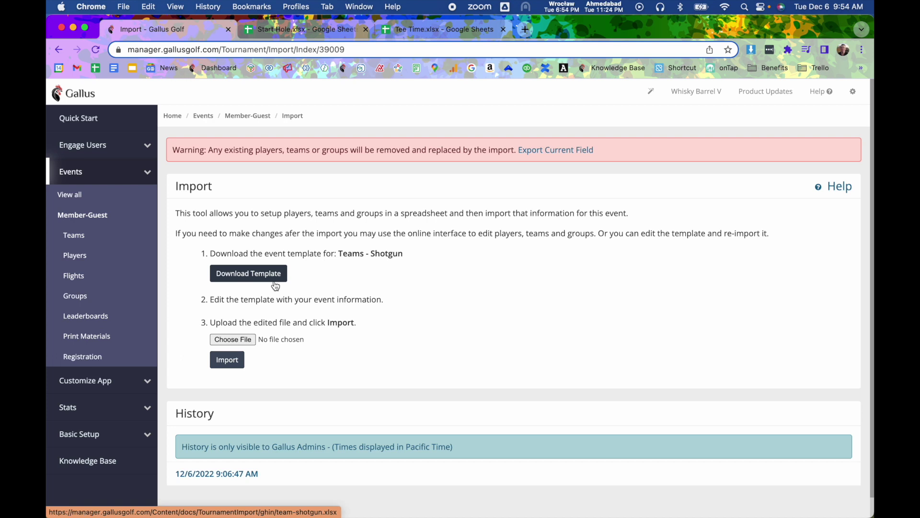
{"action": "left_click", "coordinate": [276, 29]}
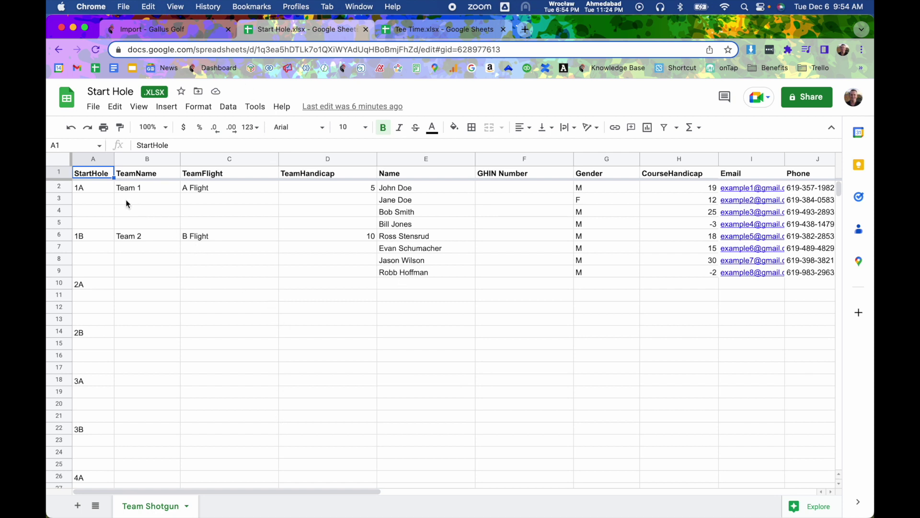
{"action": "left_click", "coordinate": [101, 192]}
{"action": "left_click", "coordinate": [93, 233]}
{"action": "scroll", "coordinate": [97, 297], "scroll_direction": "down", "scroll_amount": 20}
{"action": "scroll", "coordinate": [97, 301], "scroll_direction": "up", "scroll_amount": 11}
{"action": "scroll", "coordinate": [97, 300], "scroll_direction": "up", "scroll_amount": 15}
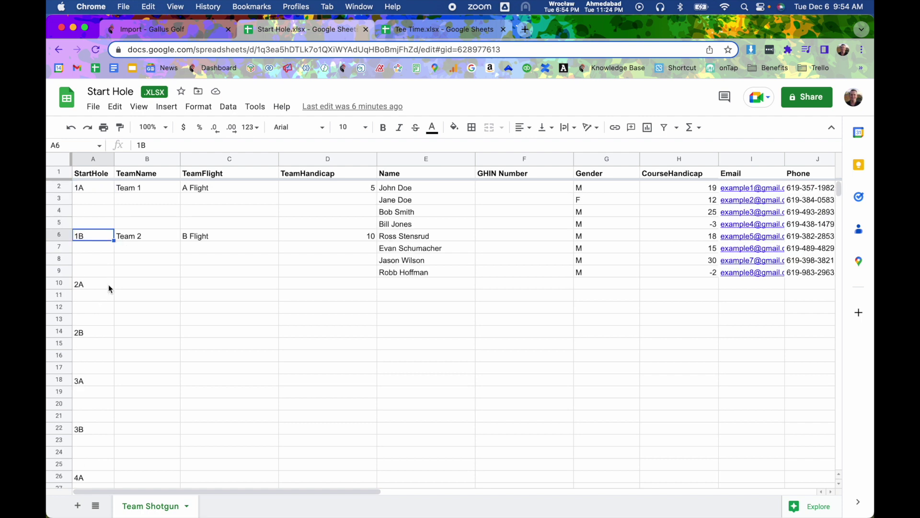
Examine how the team and player rows are grouped under start holes 1A, 1B and 2A
{"action": "left_click_drag", "start_coordinate": [151, 189], "coordinate": [833, 296]}
{"action": "left_click", "coordinate": [328, 295]}
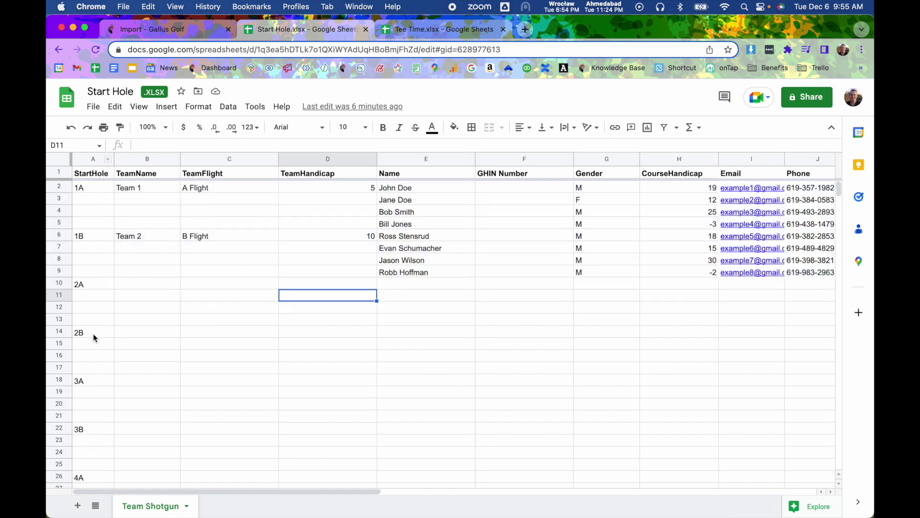
{"action": "left_click", "coordinate": [80, 192]}
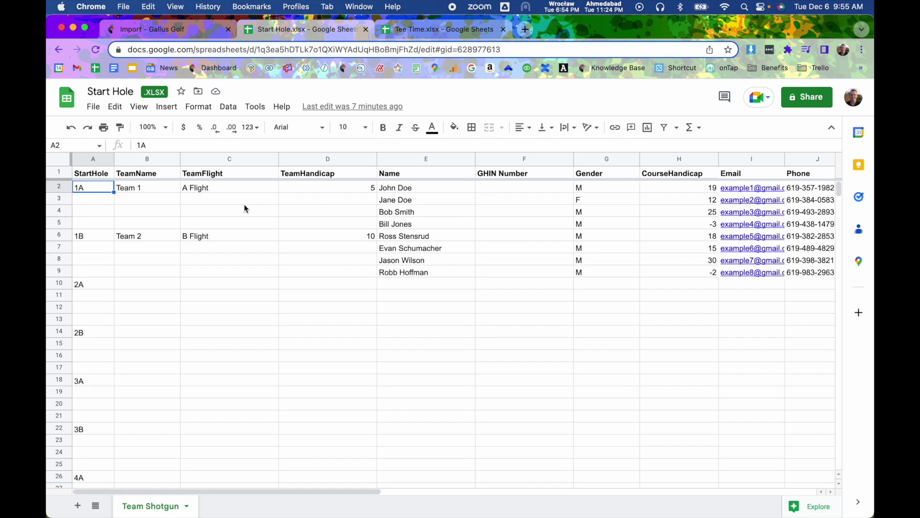
{"action": "left_click", "coordinate": [89, 238]}
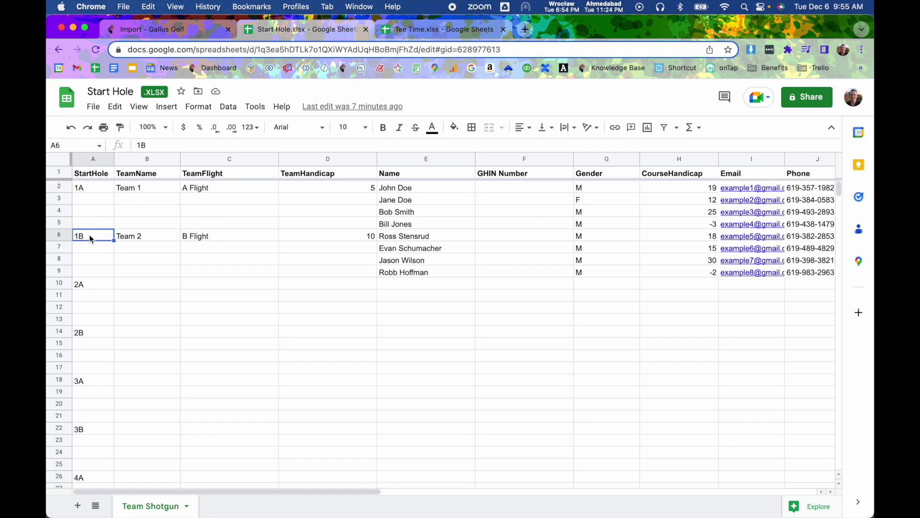
{"action": "left_click", "coordinate": [98, 188]}
{"action": "left_click_drag", "start_coordinate": [98, 188], "coordinate": [432, 224]}
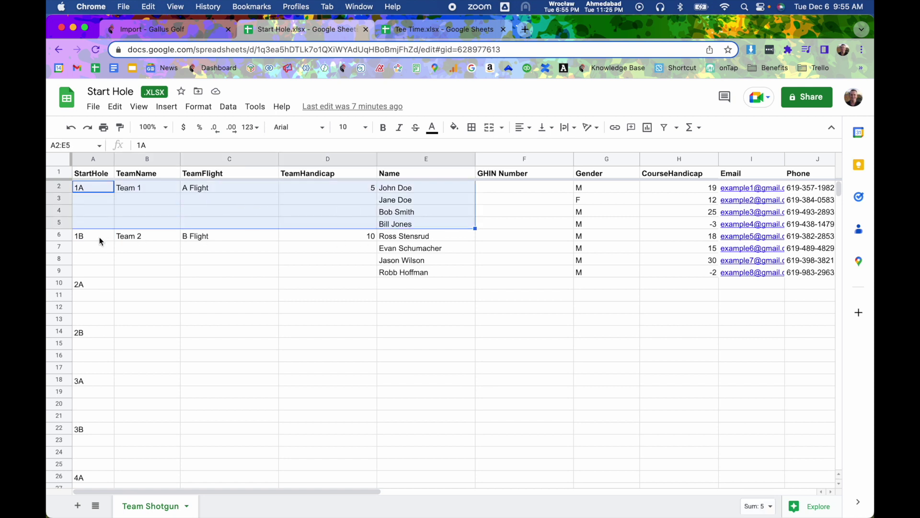
{"action": "left_click_drag", "start_coordinate": [99, 236], "coordinate": [391, 272]}
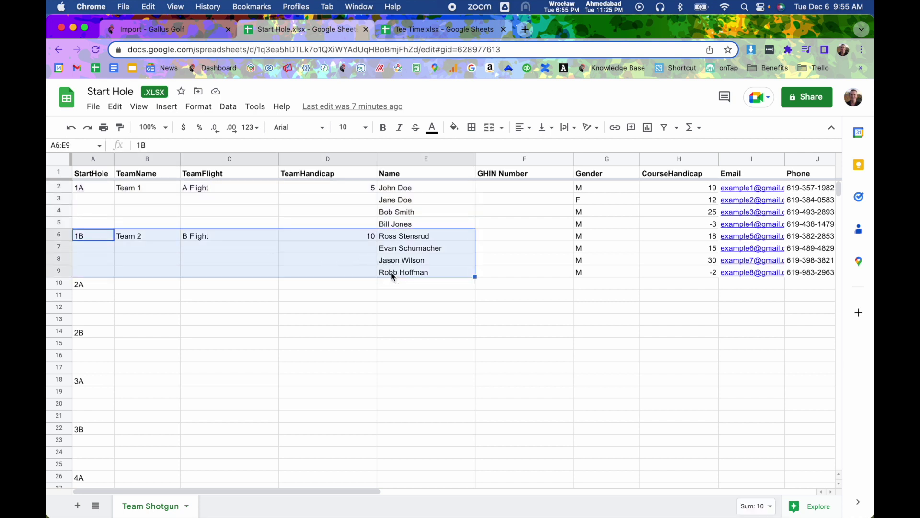
{"action": "left_click", "coordinate": [94, 285]}
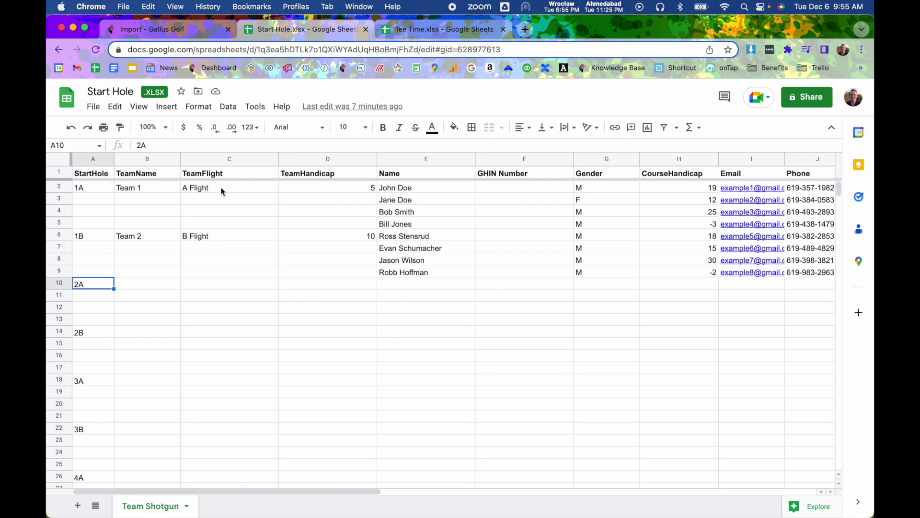
Review the TeamFlight entries and clear the flight assigned to Team 2
{"action": "left_click_drag", "start_coordinate": [221, 190], "coordinate": [215, 236]}
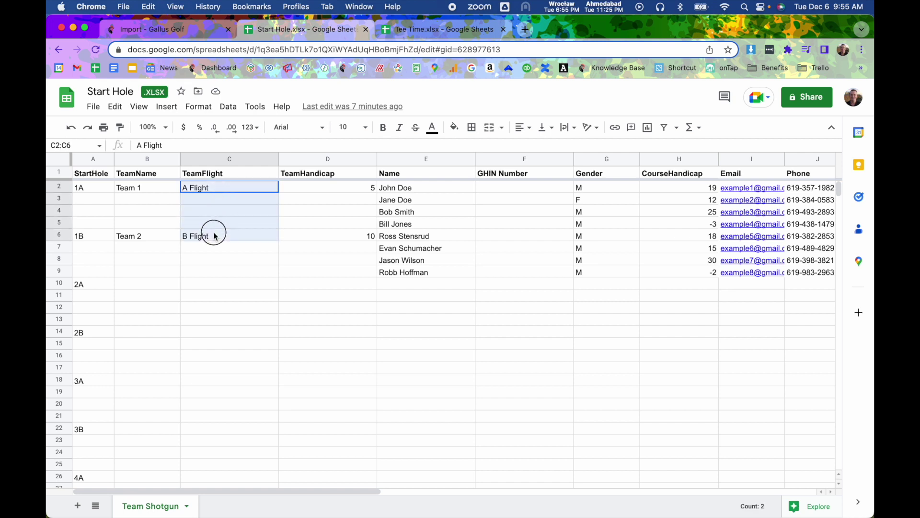
{"action": "left_click", "coordinate": [215, 187]}
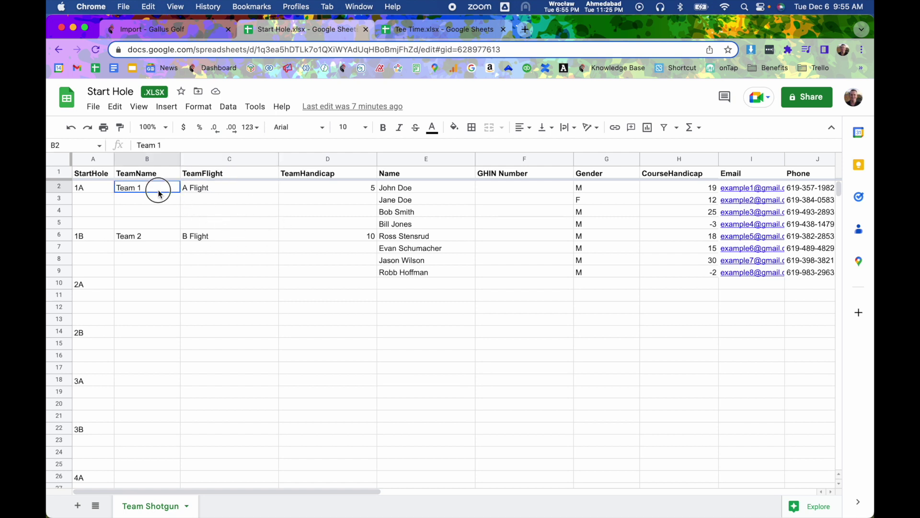
{"action": "left_click_drag", "start_coordinate": [153, 189], "coordinate": [199, 220]}
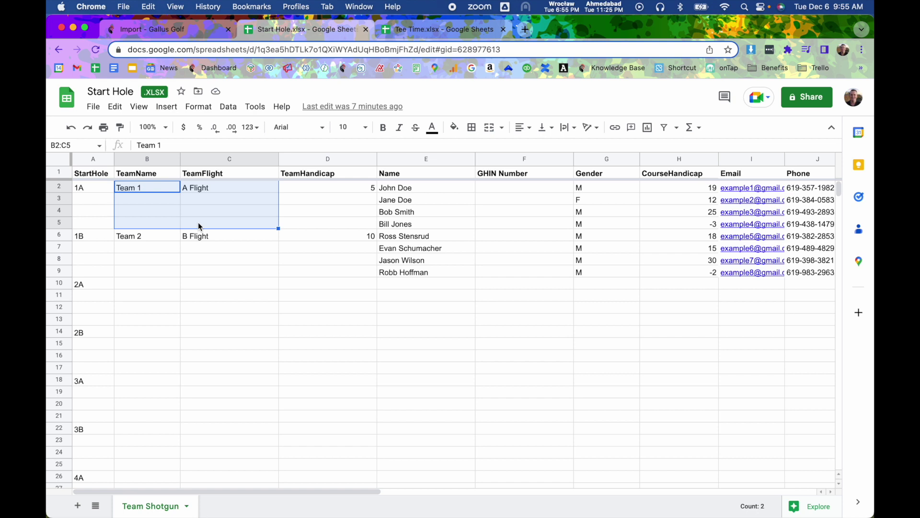
{"action": "left_click", "coordinate": [196, 238]}
{"action": "key", "text": "BackSpace"}
{"action": "key", "text": "Down"}
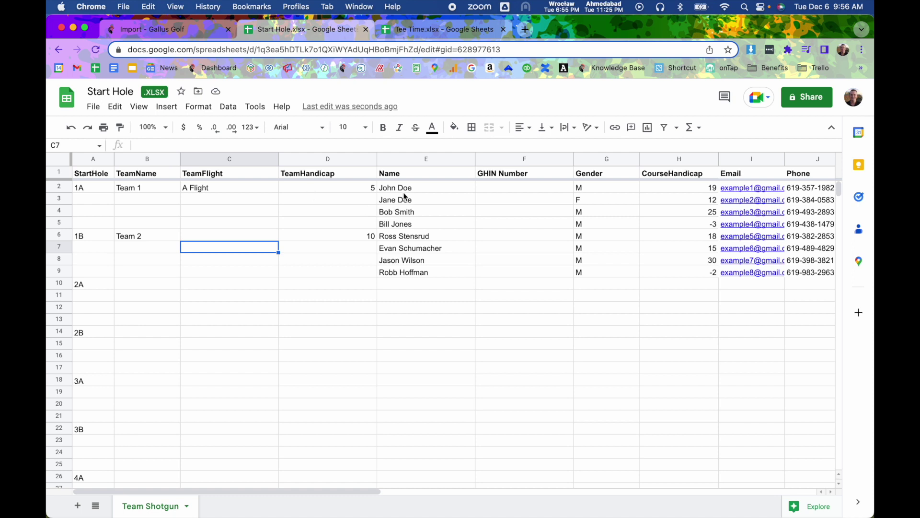
Examine the Name, GHIN Number, Gender, CourseHandicap and Email columns of the Start Hole spreadsheet
{"action": "left_click", "coordinate": [410, 162]}
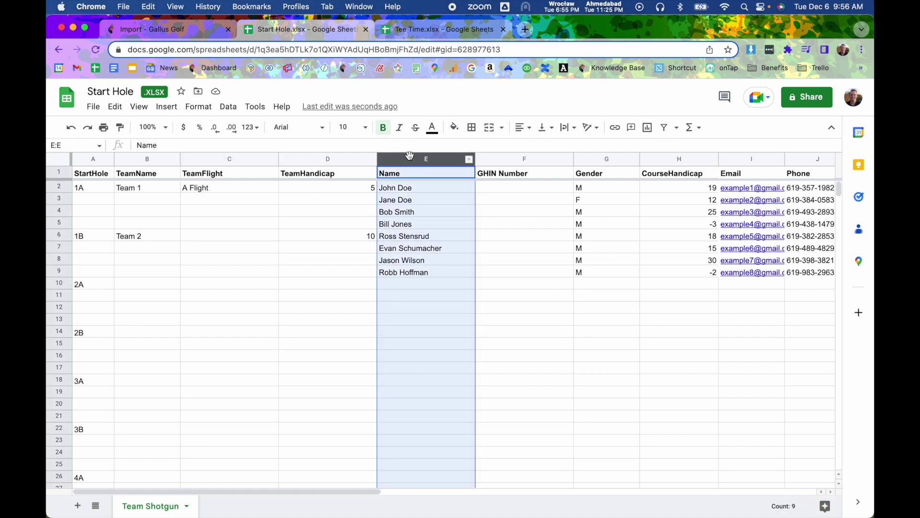
{"action": "left_click", "coordinate": [498, 163]}
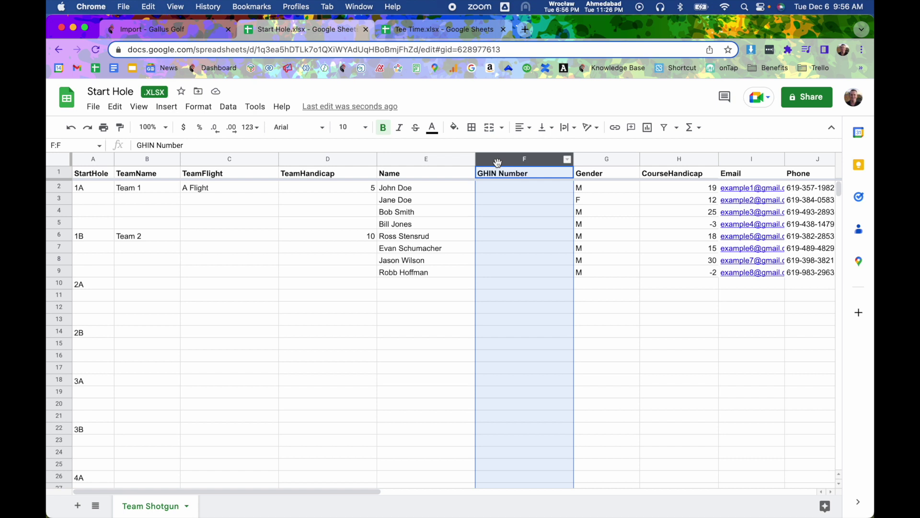
{"action": "left_click", "coordinate": [499, 190]}
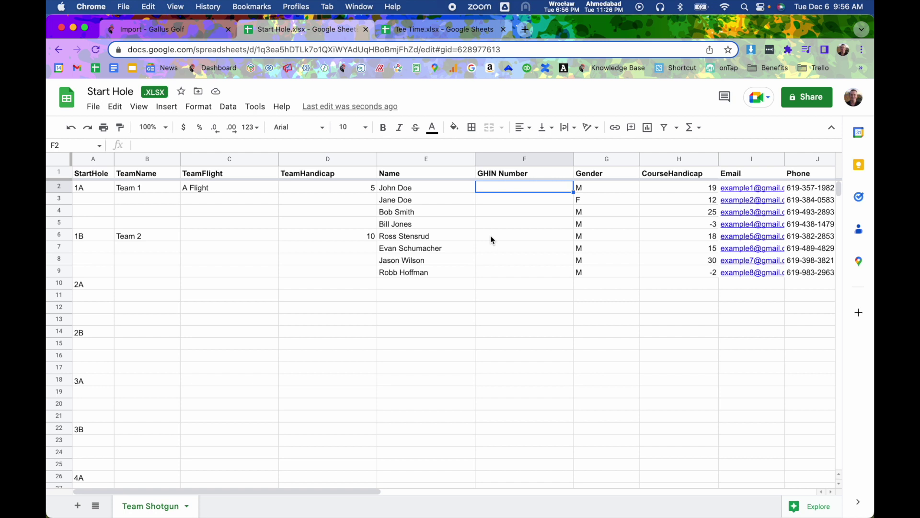
{"action": "left_click", "coordinate": [593, 190]}
{"action": "left_click_drag", "start_coordinate": [593, 191], "coordinate": [582, 274]}
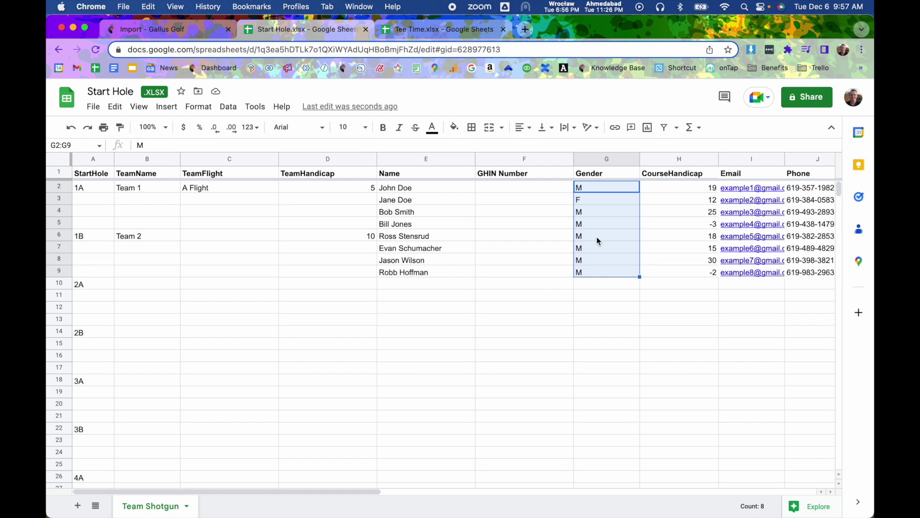
{"action": "left_click", "coordinate": [656, 191]}
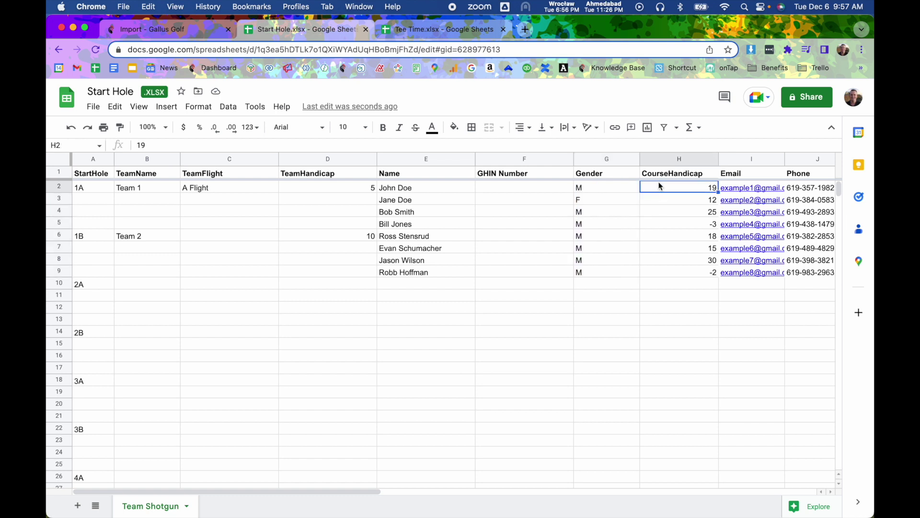
{"action": "left_click", "coordinate": [521, 158]}
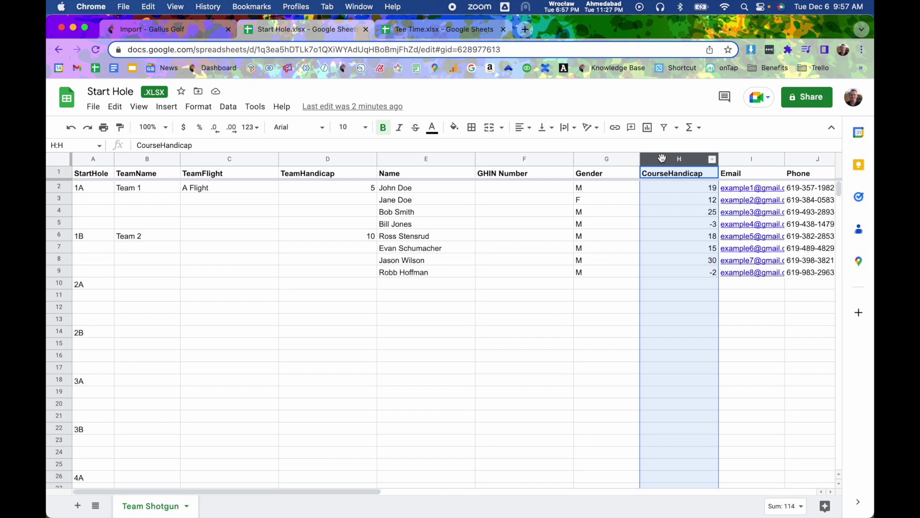
{"action": "left_click", "coordinate": [765, 159]}
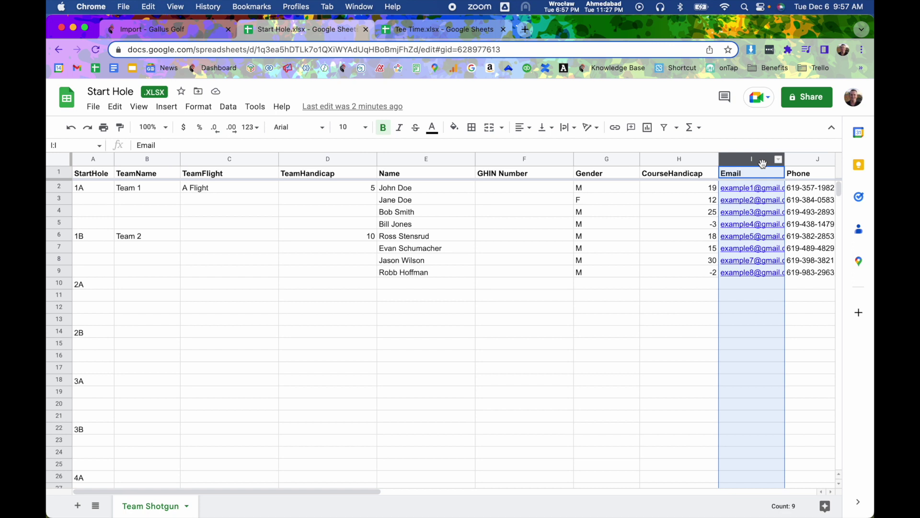
Switch to the Gallus manager and open the Member-Guest event's players list
{"action": "left_click", "coordinate": [211, 30]}
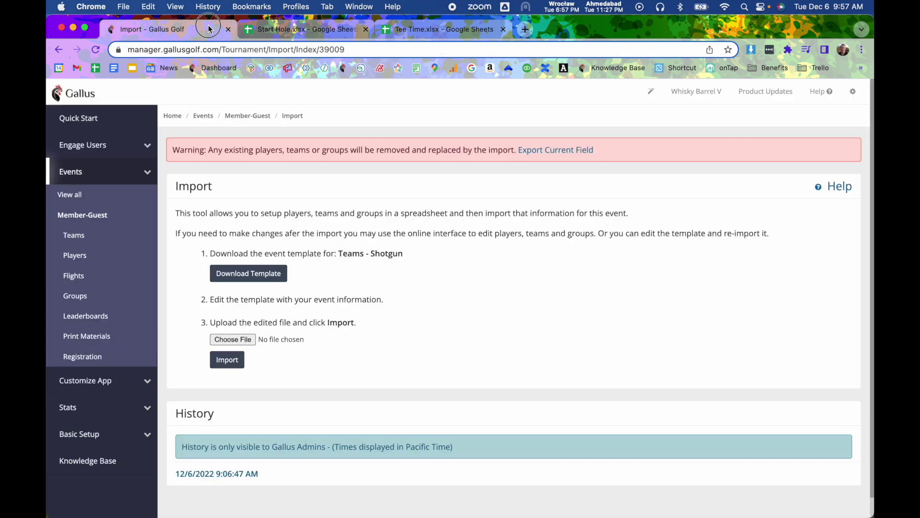
{"action": "left_click", "coordinate": [254, 116]}
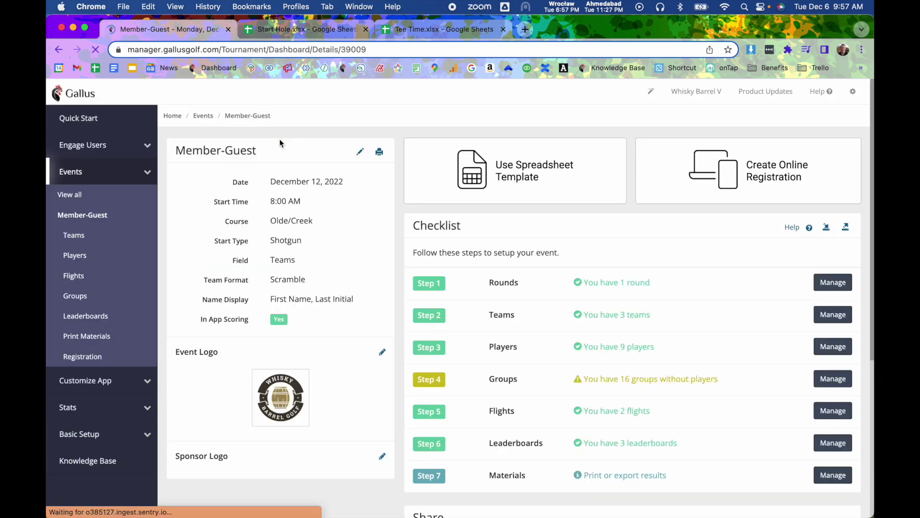
{"action": "left_click", "coordinate": [504, 347]}
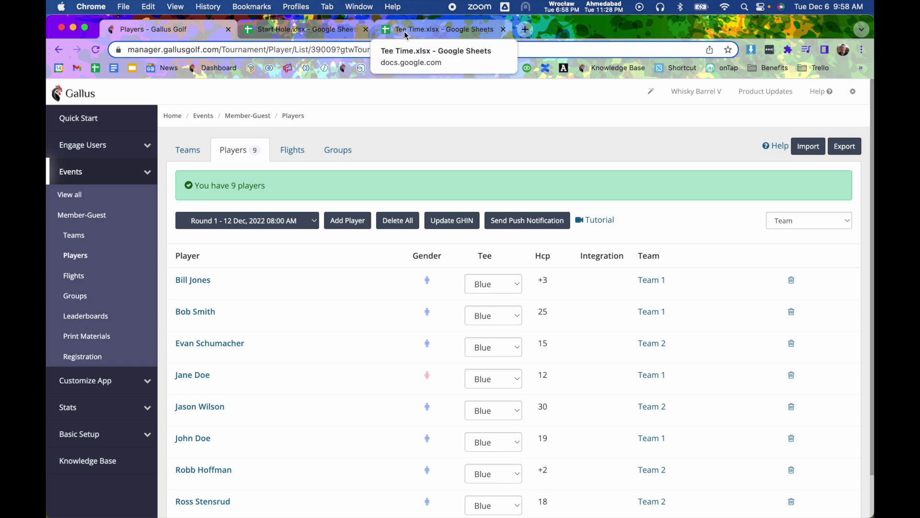
Return to the Start Hole.xlsx spreadsheet and examine the players' Email and Phone columns
{"action": "left_click", "coordinate": [302, 29]}
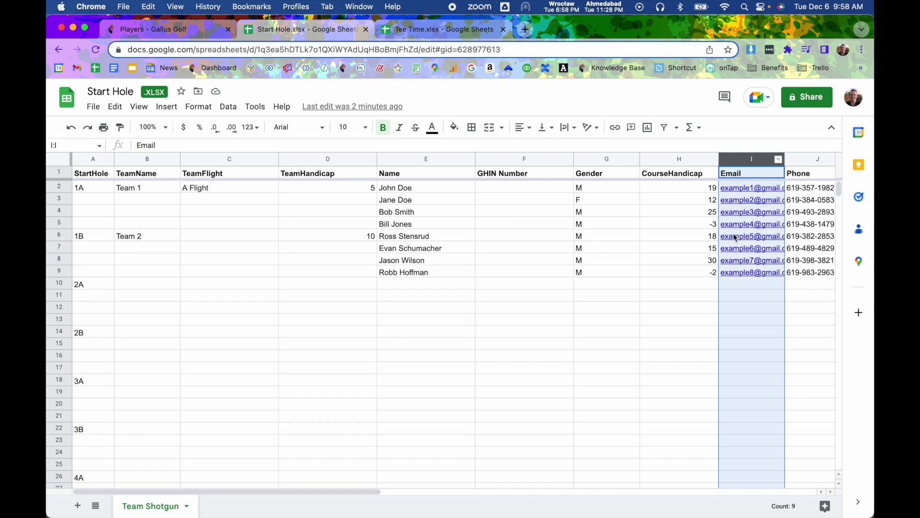
{"action": "mouse_move", "coordinate": [739, 236]}
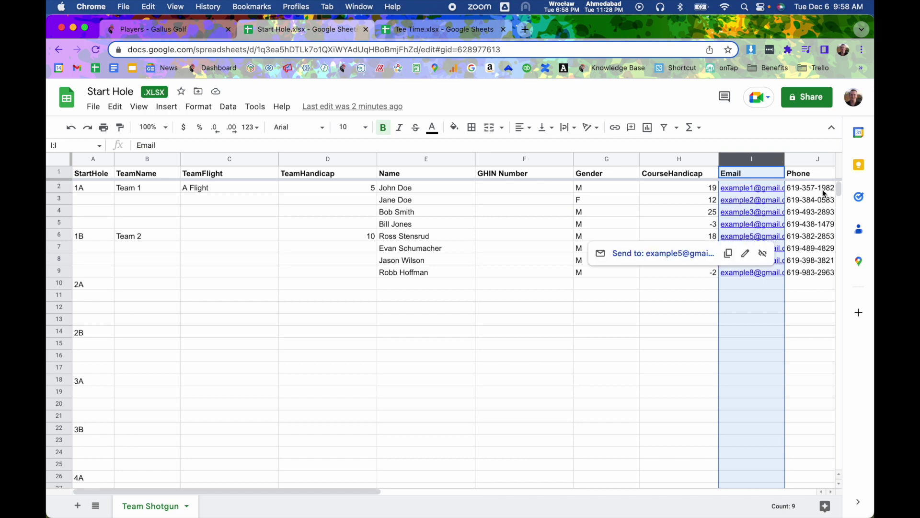
{"action": "left_click", "coordinate": [815, 159]}
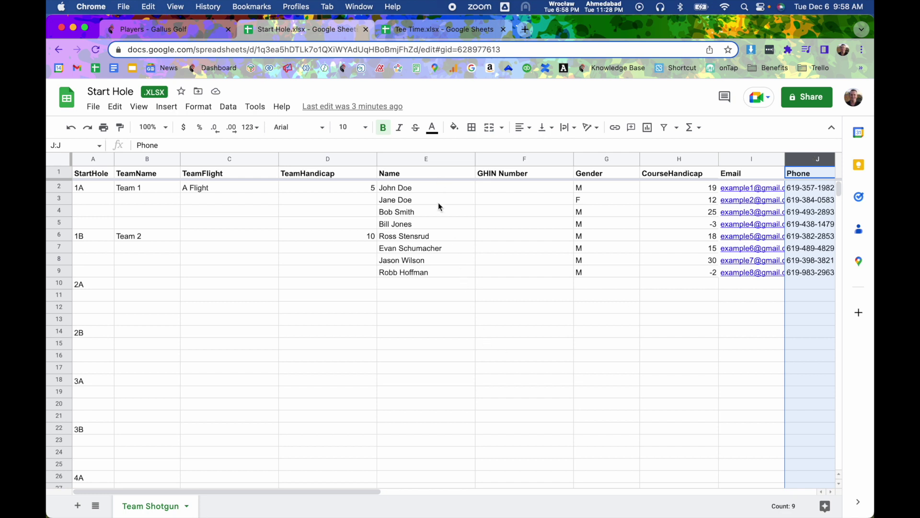
Go back to the Member-Guest event in the Gallus manager and open its spreadsheet template import page
{"action": "left_click", "coordinate": [180, 37]}
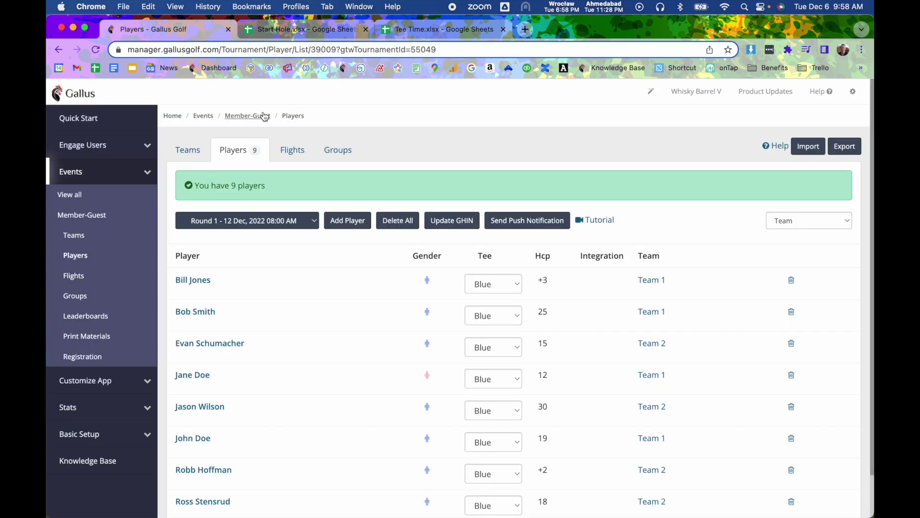
{"action": "left_click", "coordinate": [248, 116]}
{"action": "left_click", "coordinate": [496, 199]}
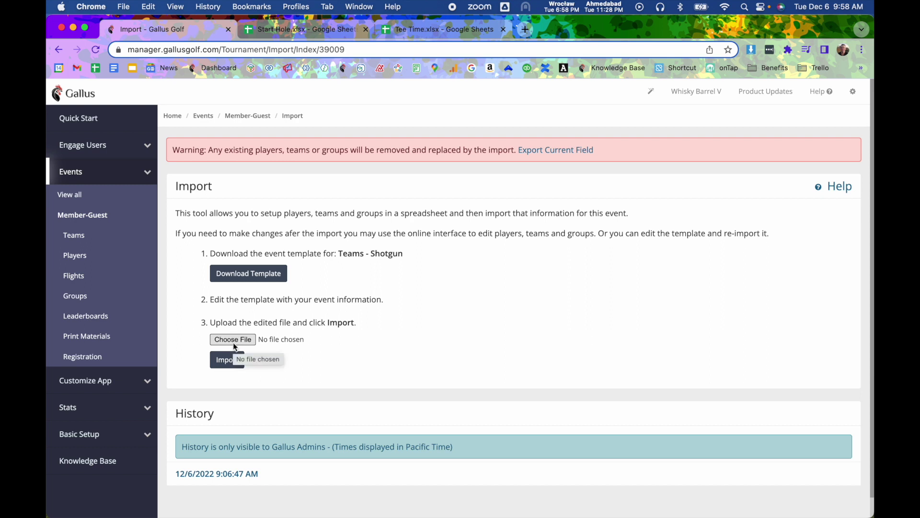
Switch to the Tee Time.xlsx spreadsheet and examine its StartHole and StartTime columns
{"action": "left_click", "coordinate": [404, 29]}
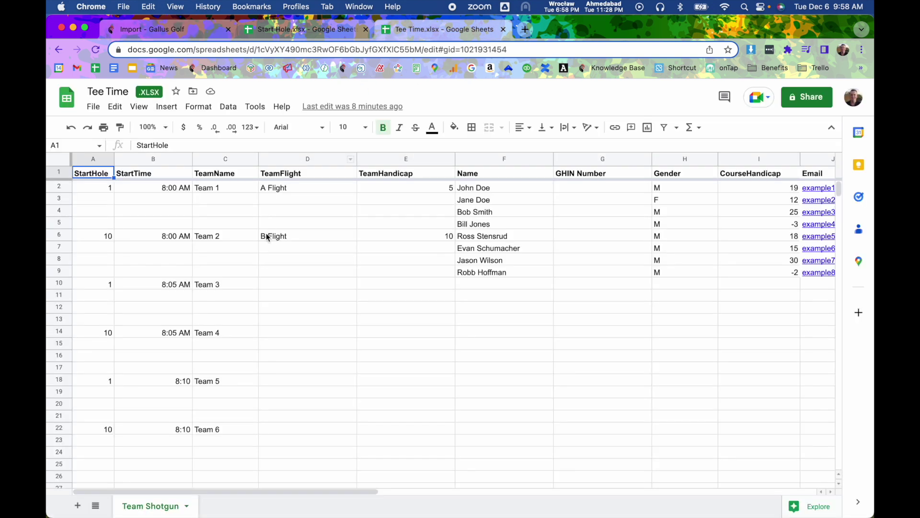
{"action": "left_click", "coordinate": [152, 158]}
{"action": "left_click", "coordinate": [90, 157]}
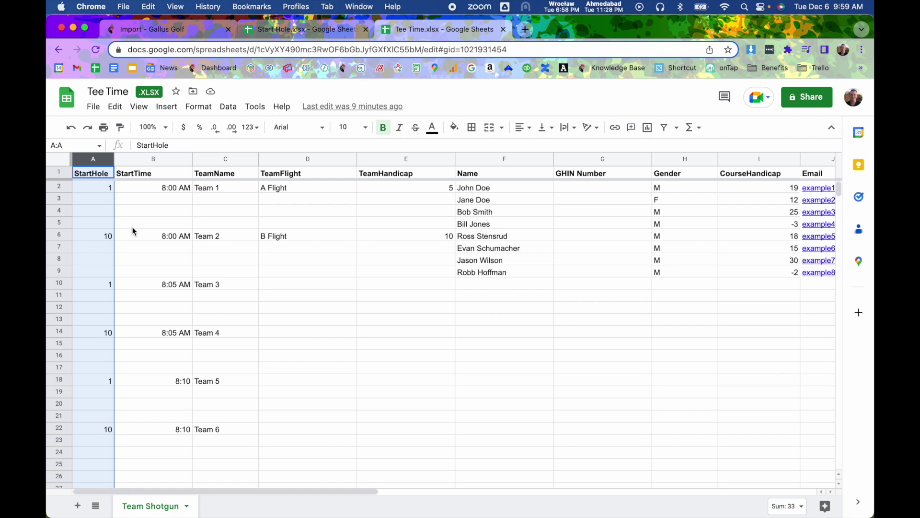
{"action": "left_click", "coordinate": [144, 160]}
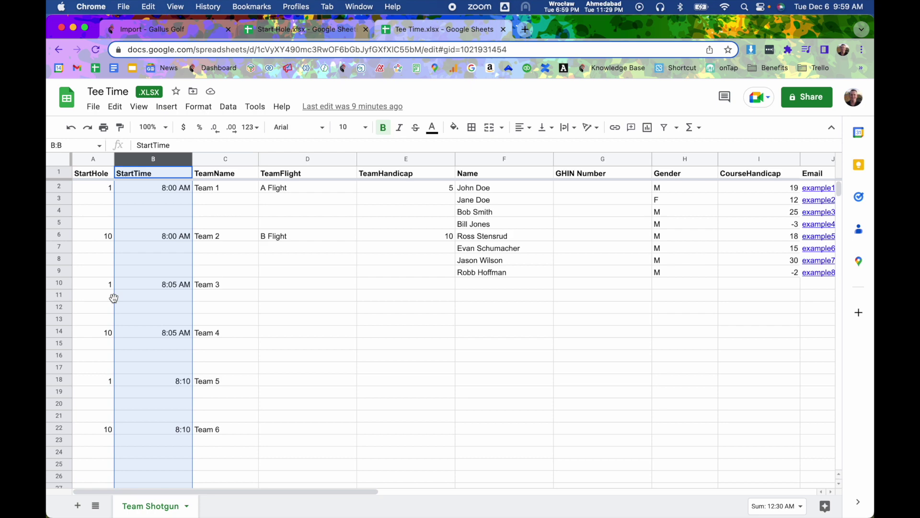
Return to the Start Hole.xlsx spreadsheet and set Team 2's start hole to 10A
{"action": "left_click", "coordinate": [266, 31]}
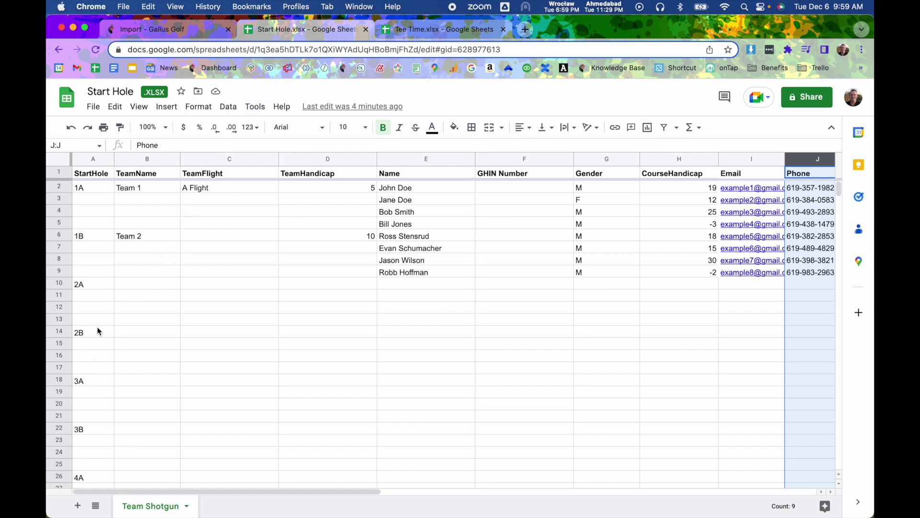
{"action": "left_click", "coordinate": [88, 236]}
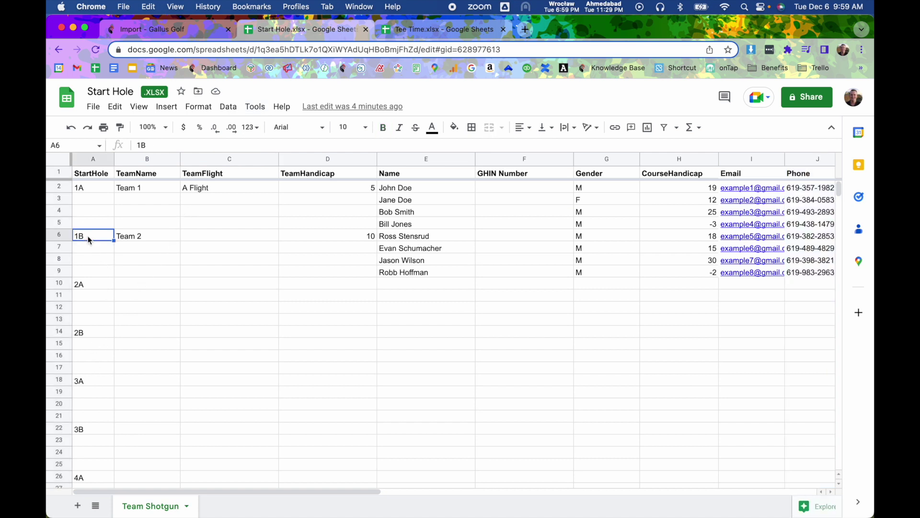
{"action": "type", "text": "10A"}
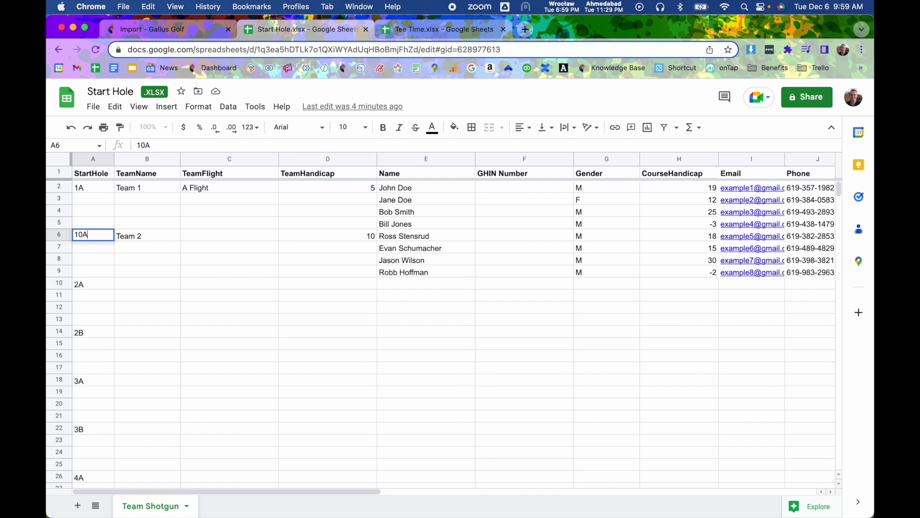
{"action": "key", "text": "Return"}
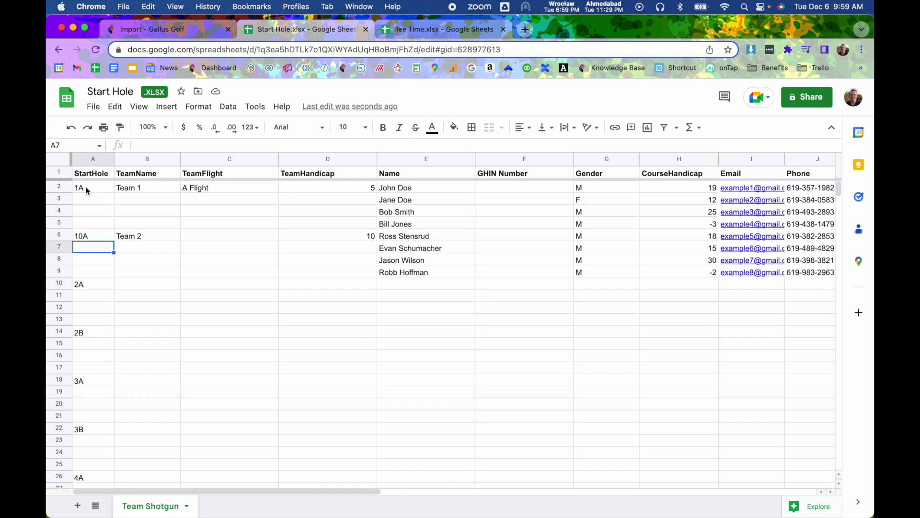
Set Team 1's start hole to Olde 1A and Team 2's start hole to Creek 1A
{"action": "left_click", "coordinate": [85, 188]}
{"action": "type", "text": "Olde 1A"}
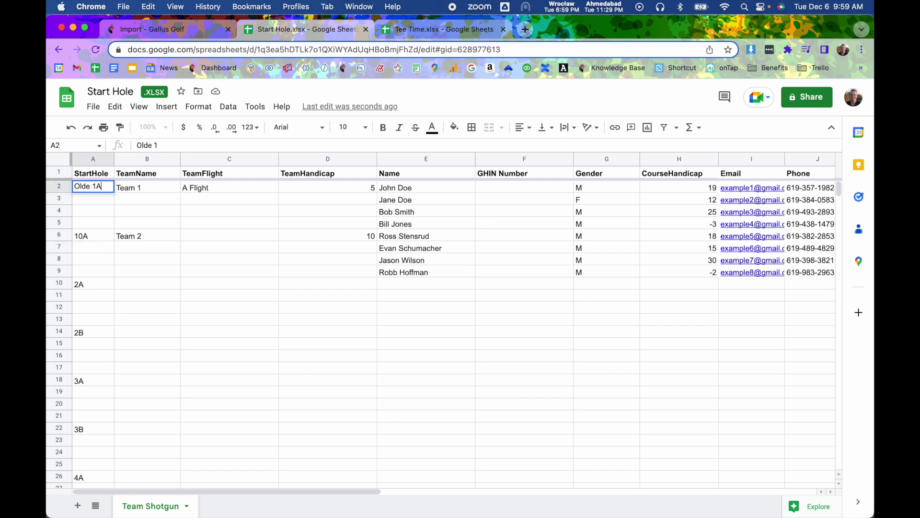
{"action": "key", "text": "Return"}
{"action": "key", "text": "Down"}
{"action": "key", "text": "Down"}
{"action": "key", "text": "Down"}
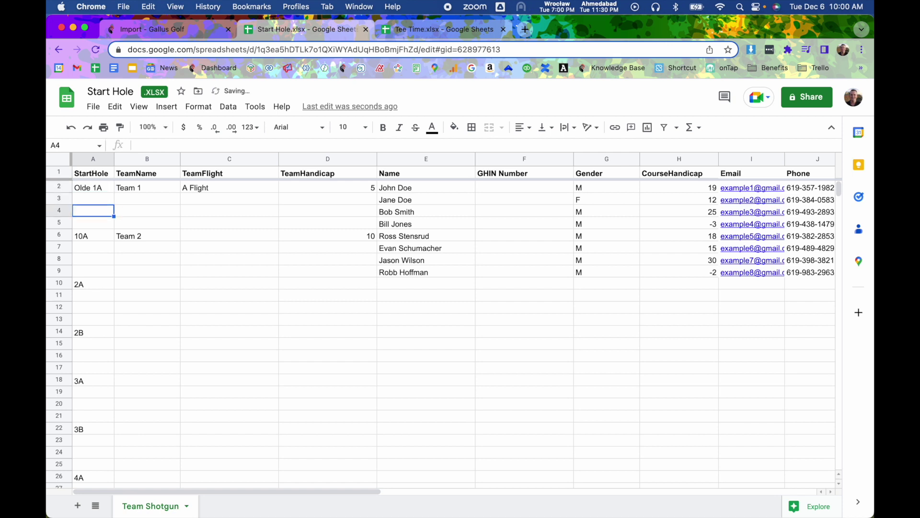
{"action": "type", "text": "Cre"}
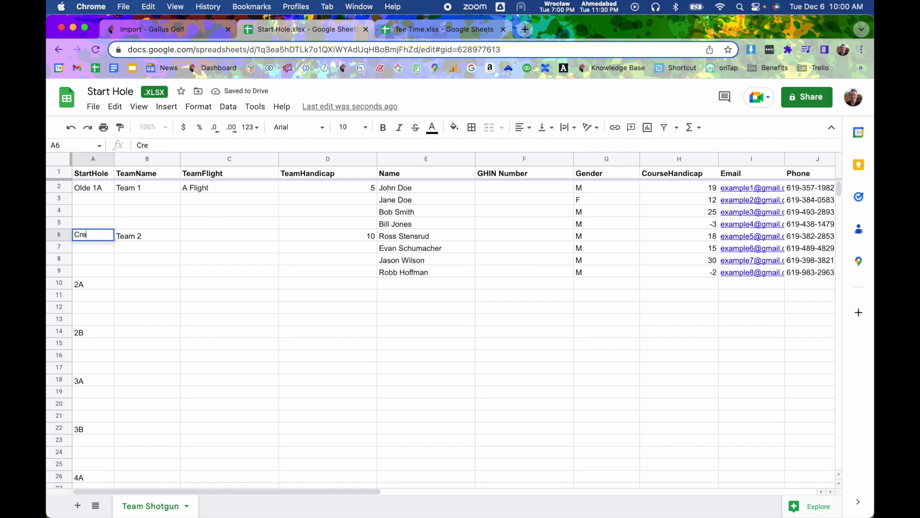
{"action": "type", "text": "ek 1A"}
{"action": "key", "text": "Return"}
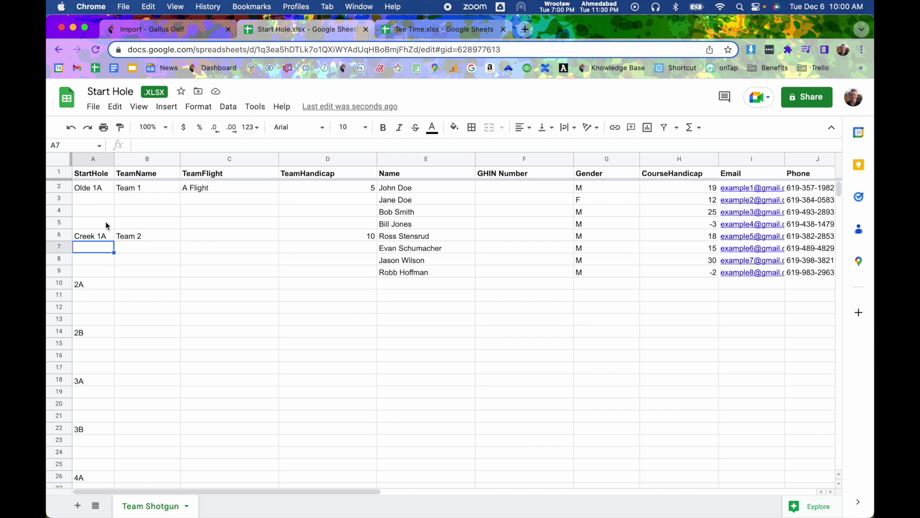
Switch to the Gallus manager, open the Olde/Creek course from the course setup and examine its hole details
{"action": "left_click", "coordinate": [172, 30]}
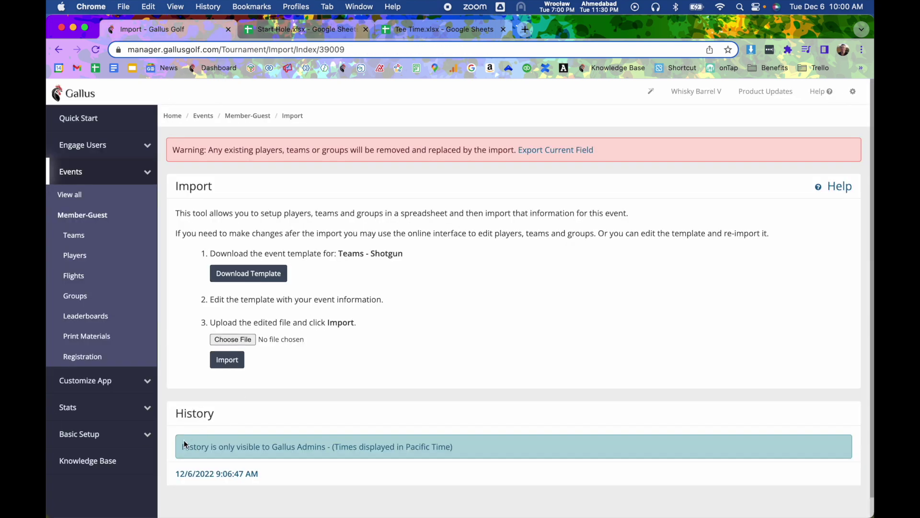
{"action": "left_click", "coordinate": [112, 434]}
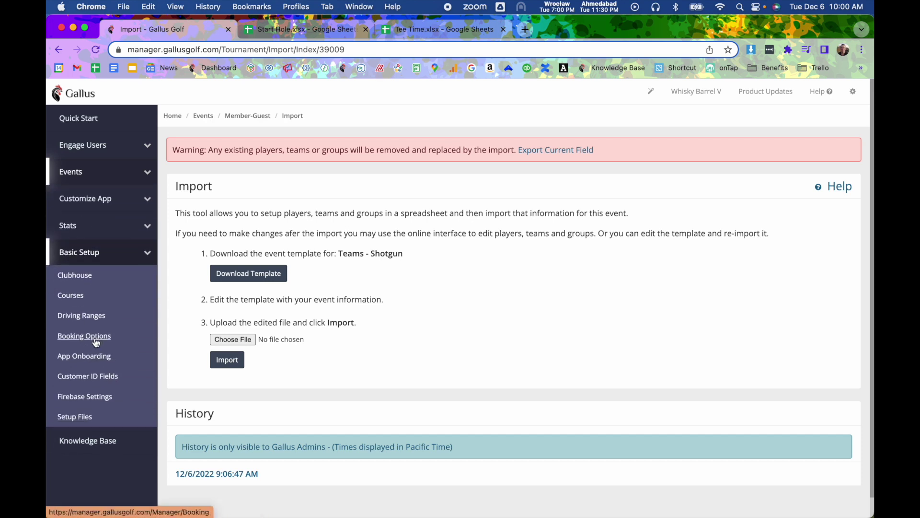
{"action": "left_click", "coordinate": [83, 297]}
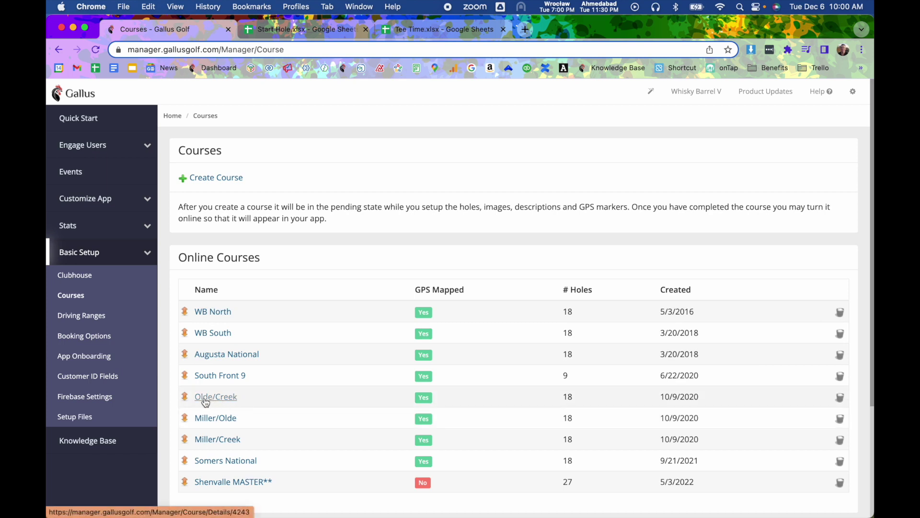
{"action": "left_click", "coordinate": [226, 401]}
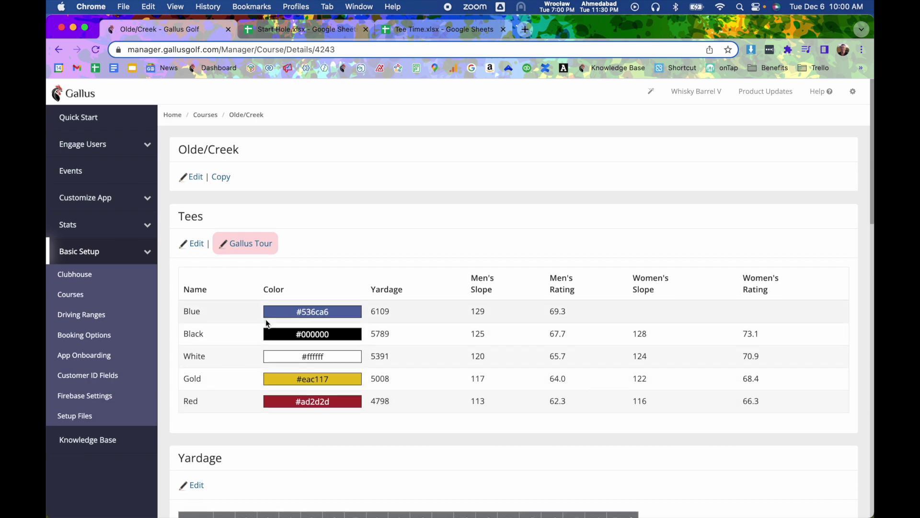
{"action": "scroll", "coordinate": [266, 319], "scroll_direction": "down", "scroll_amount": 10}
{"action": "scroll", "coordinate": [266, 318], "scroll_direction": "down", "scroll_amount": 7}
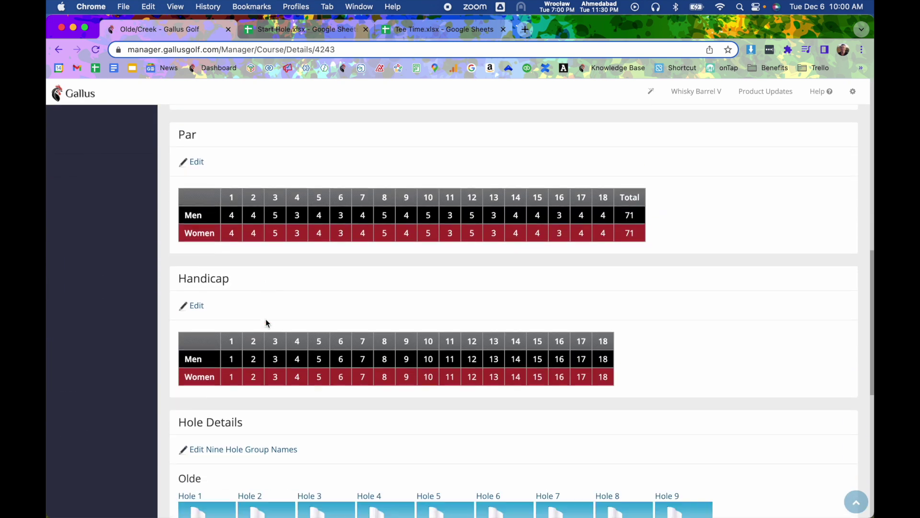
{"action": "scroll", "coordinate": [267, 325], "scroll_direction": "down", "scroll_amount": 1}
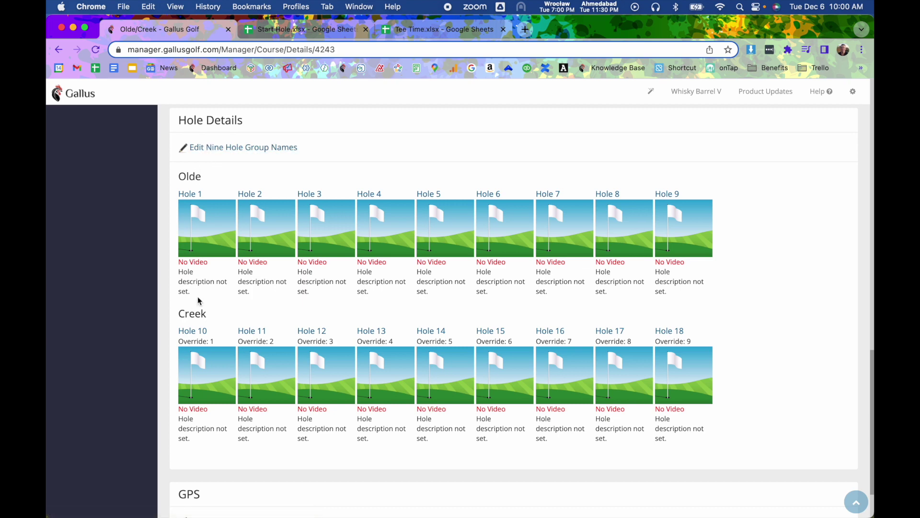
View the course's nine hole group names without changing them and go back to the Hole Details section
{"action": "left_click", "coordinate": [221, 152]}
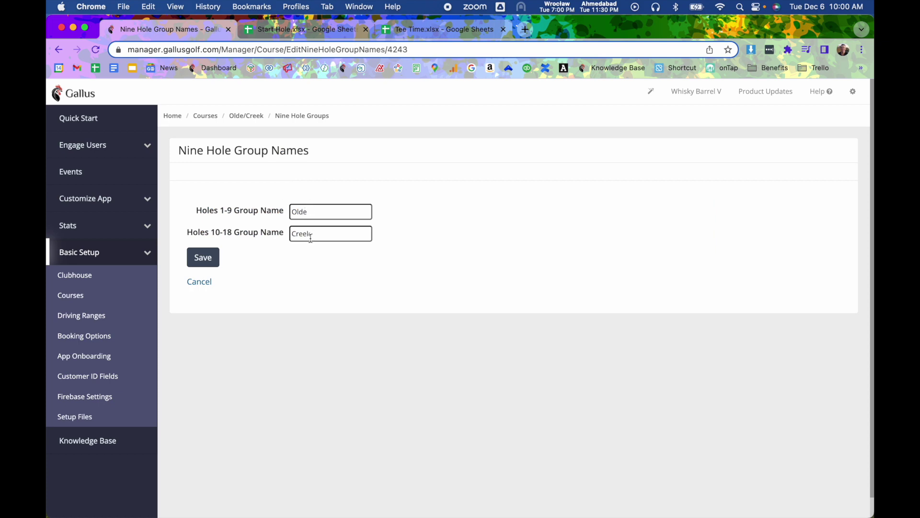
{"action": "left_click", "coordinate": [205, 285]}
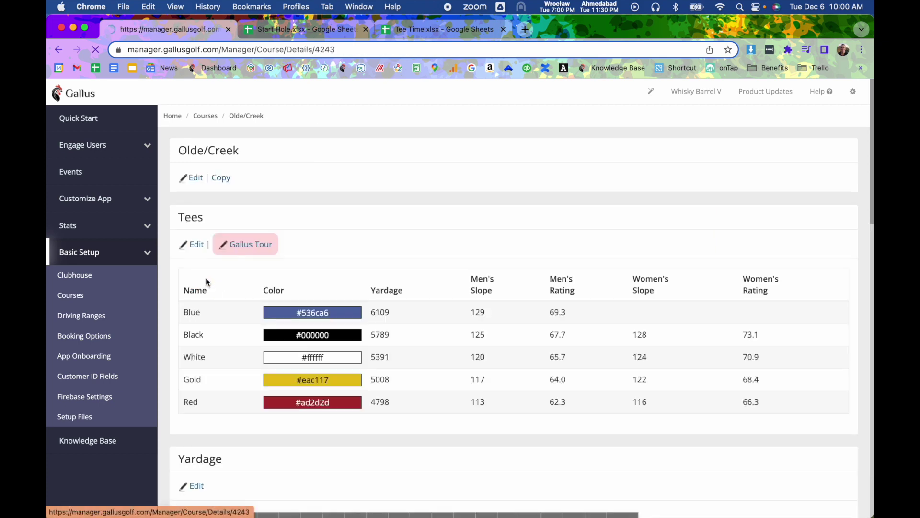
{"action": "scroll", "coordinate": [207, 277], "scroll_direction": "down", "scroll_amount": 10}
{"action": "scroll", "coordinate": [207, 280], "scroll_direction": "down", "scroll_amount": 2}
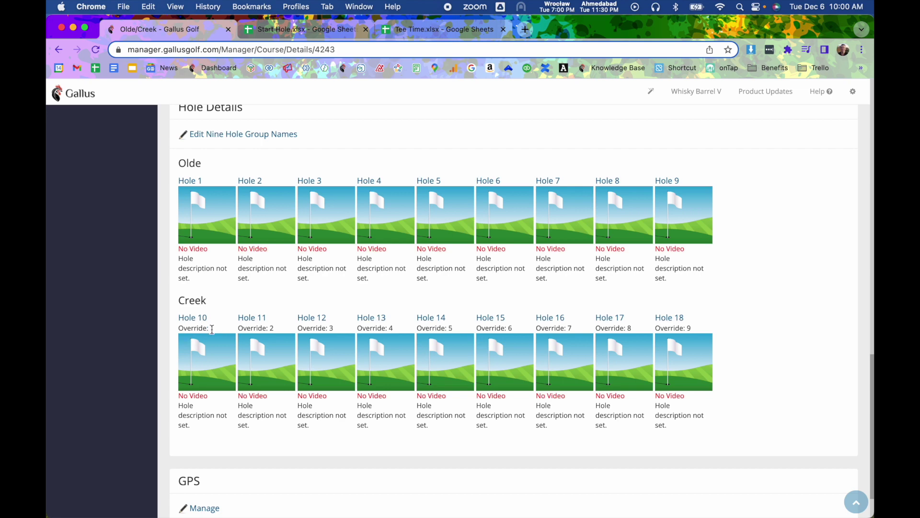
Open Hole 10 in the Creek group and examine its Hole Number Override setting
{"action": "left_click_drag", "start_coordinate": [214, 329], "coordinate": [182, 326]}
{"action": "left_click", "coordinate": [190, 321]}
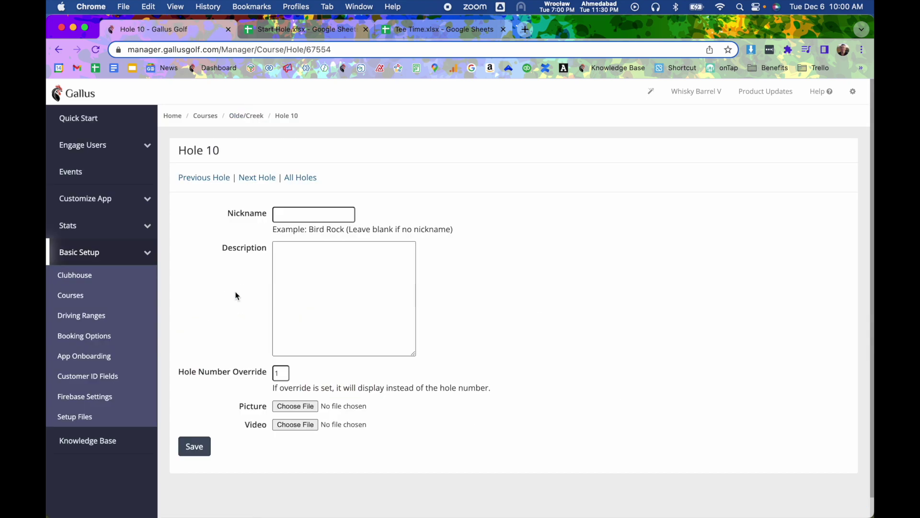
{"action": "left_click_drag", "start_coordinate": [171, 375], "coordinate": [281, 373]}
{"action": "left_click", "coordinate": [281, 372]}
{"action": "left_click", "coordinate": [301, 372]}
Check the StartHole column in Start Hole.xlsx again, then return to the Gallus manager and open its help
{"action": "left_click", "coordinate": [297, 30]}
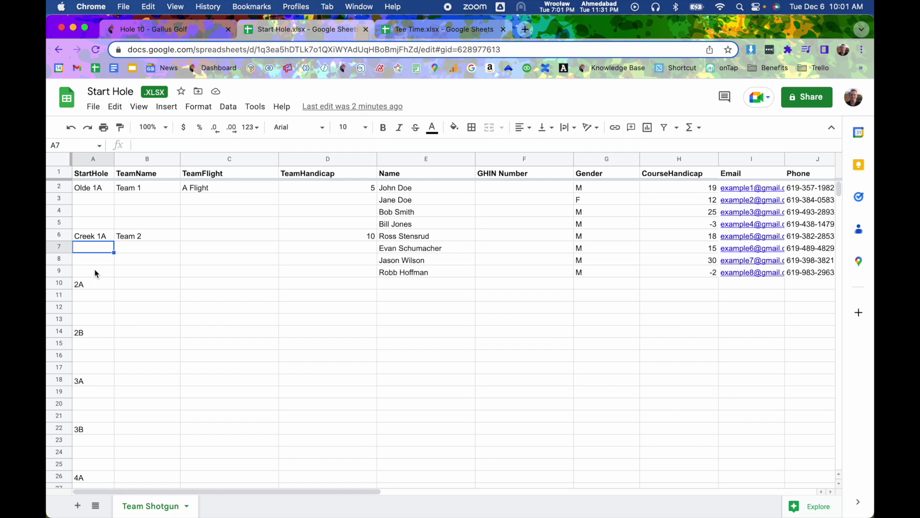
{"action": "left_click", "coordinate": [121, 34]}
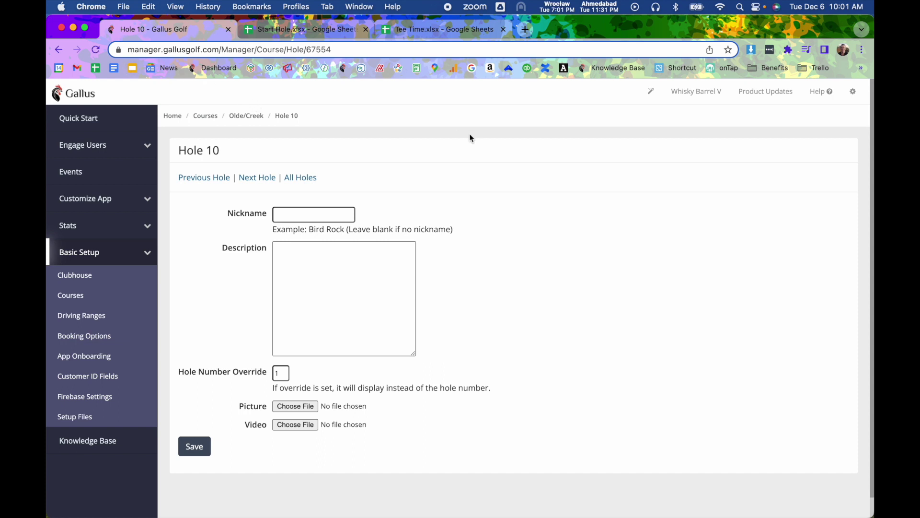
{"action": "left_click", "coordinate": [821, 91]}
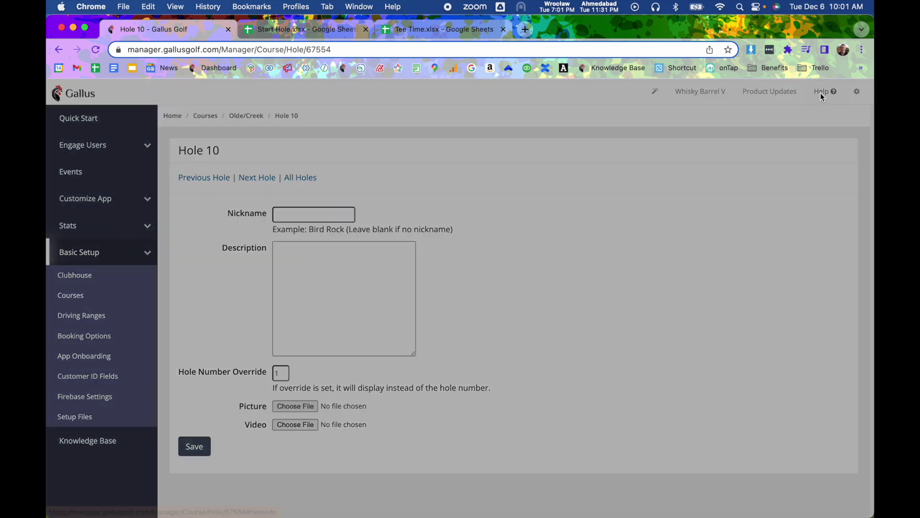